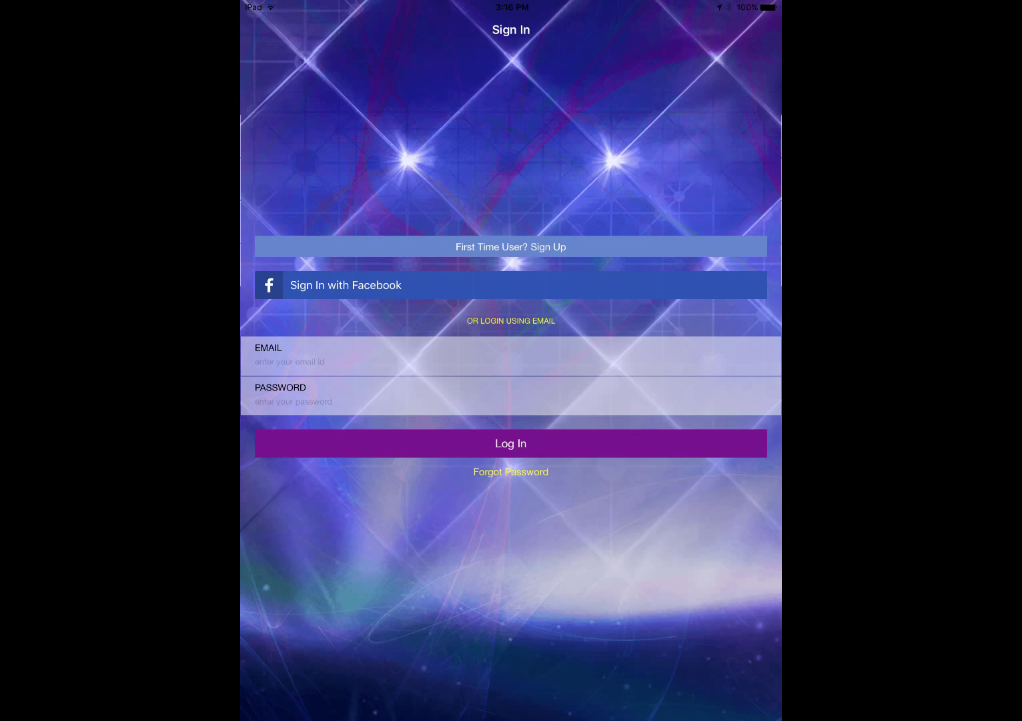
Skip sign-in and enter the client first name 'test'.
left_click(511, 246)
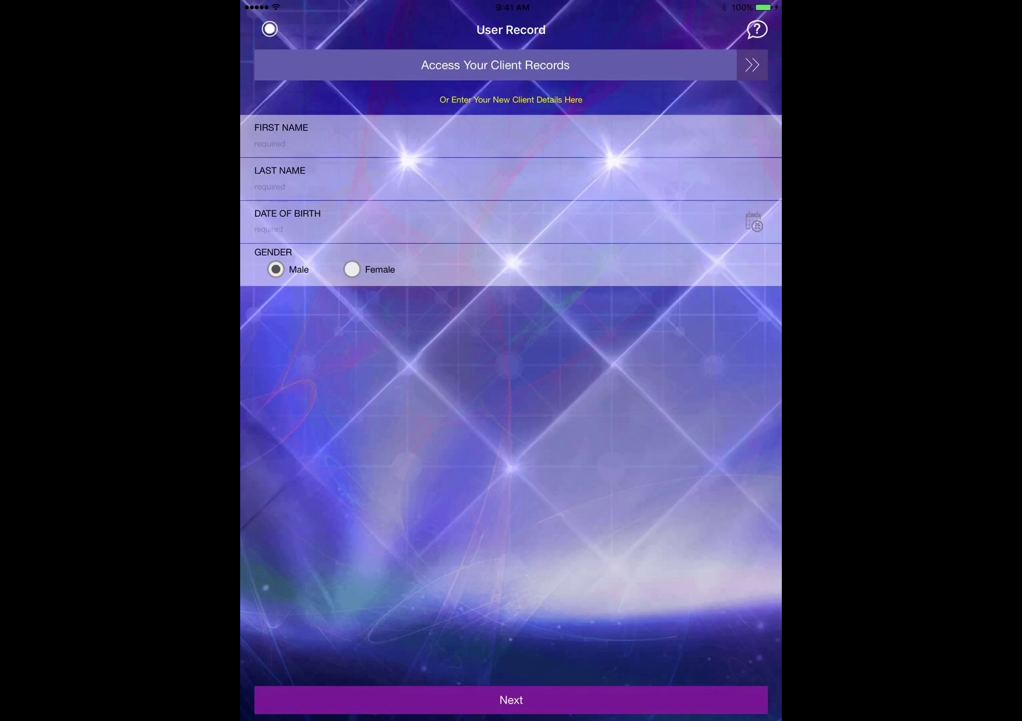
left_click(320, 138)
type("test")
key("Return")
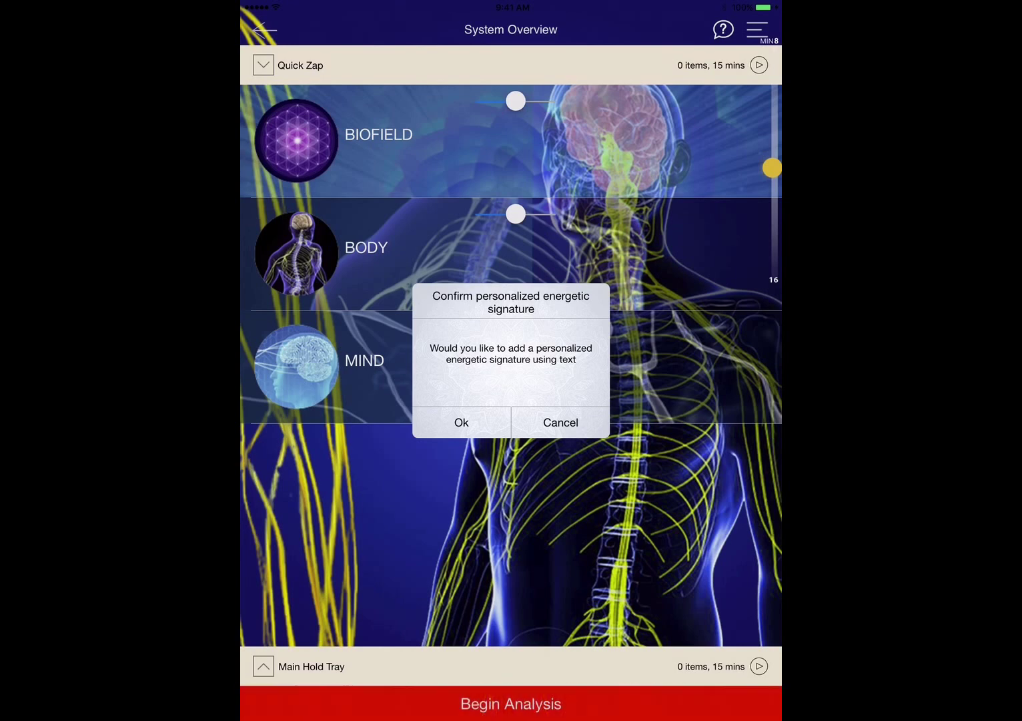
Cancel the personalized energetic signature prompt.
left_click(560, 422)
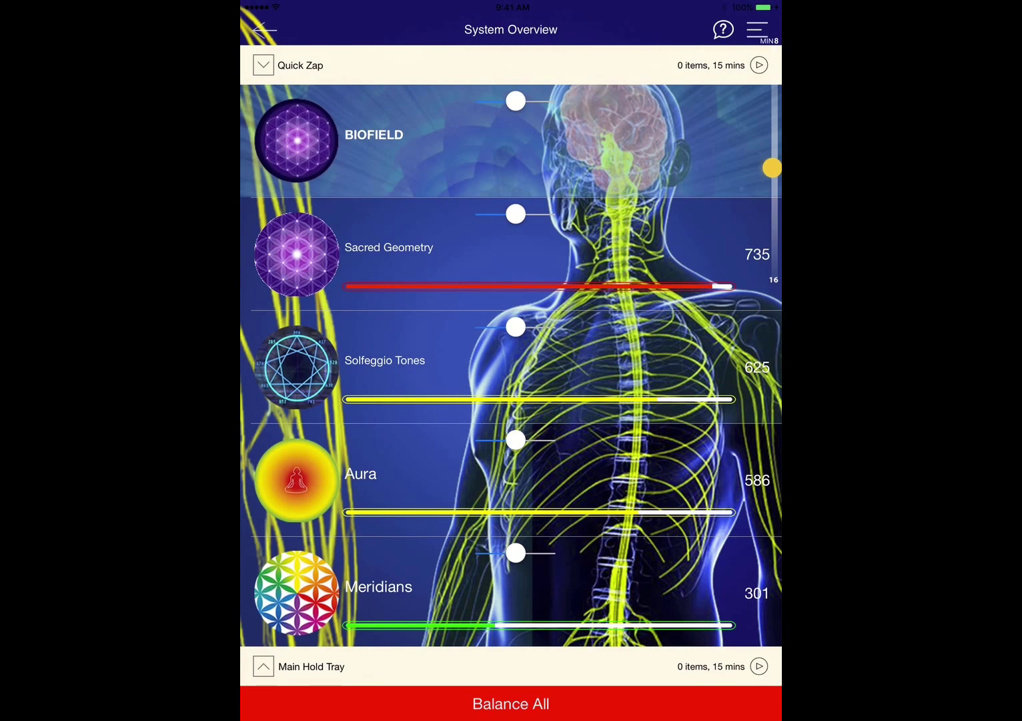
scroll(511, 364, "down", 10)
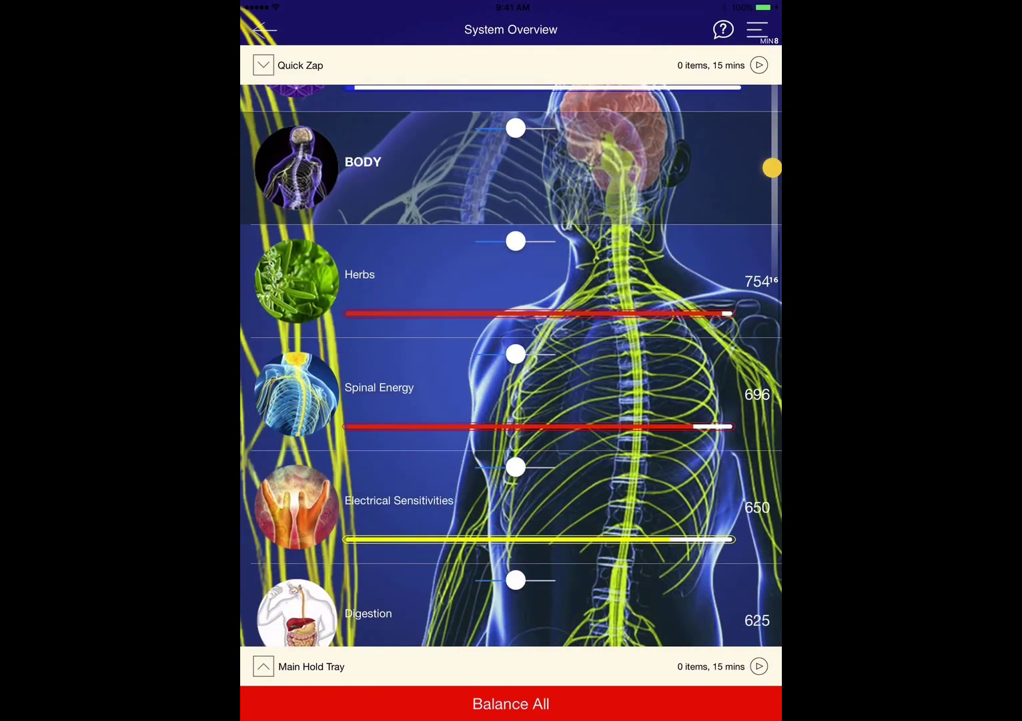
scroll(511, 364, "down", 5)
scroll(511, 364, "down", 5)
scroll(512, 364, "down", 5)
scroll(511, 364, "down", 5)
scroll(511, 364, "up", 3)
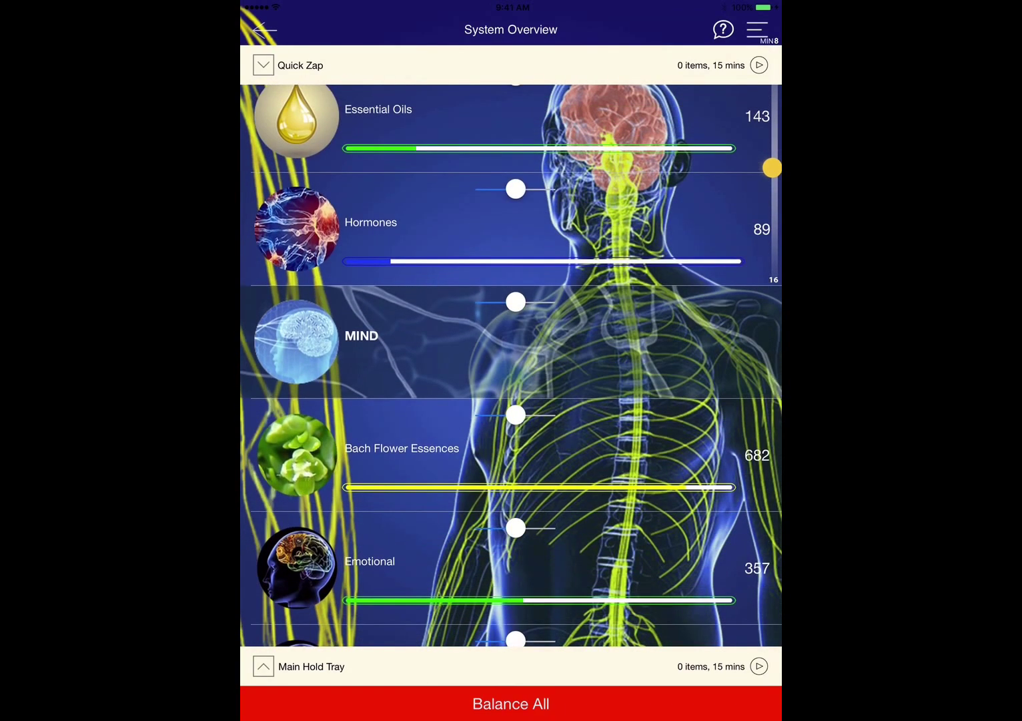
scroll(512, 364, "down", 2)
scroll(511, 364, "up", 5)
scroll(511, 365, "up", 5)
scroll(511, 365, "up", 5)
scroll(511, 364, "up", 3)
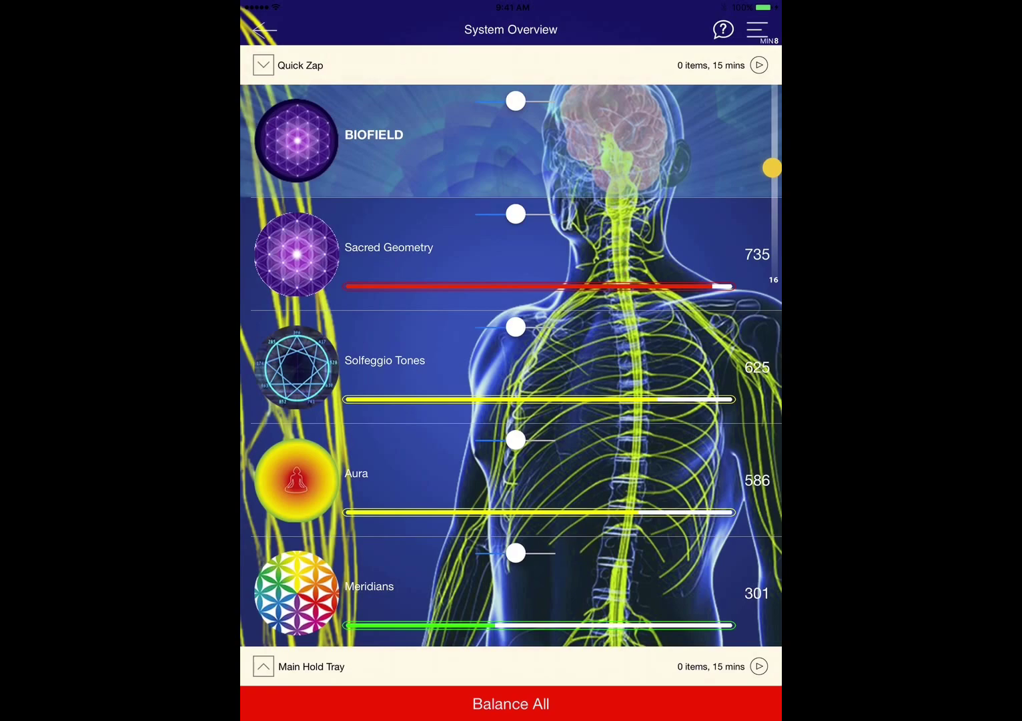
scroll(511, 365, "down", 3)
scroll(512, 365, "down", 2)
scroll(512, 364, "down", 3)
scroll(511, 364, "down", 2)
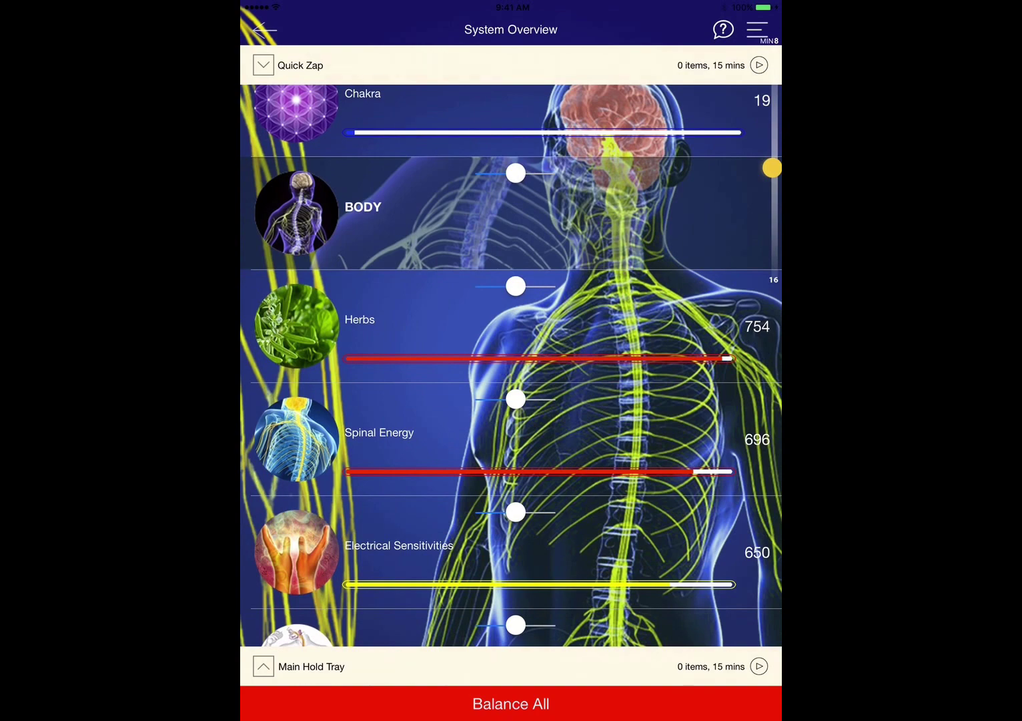
scroll(512, 365, "down", 2)
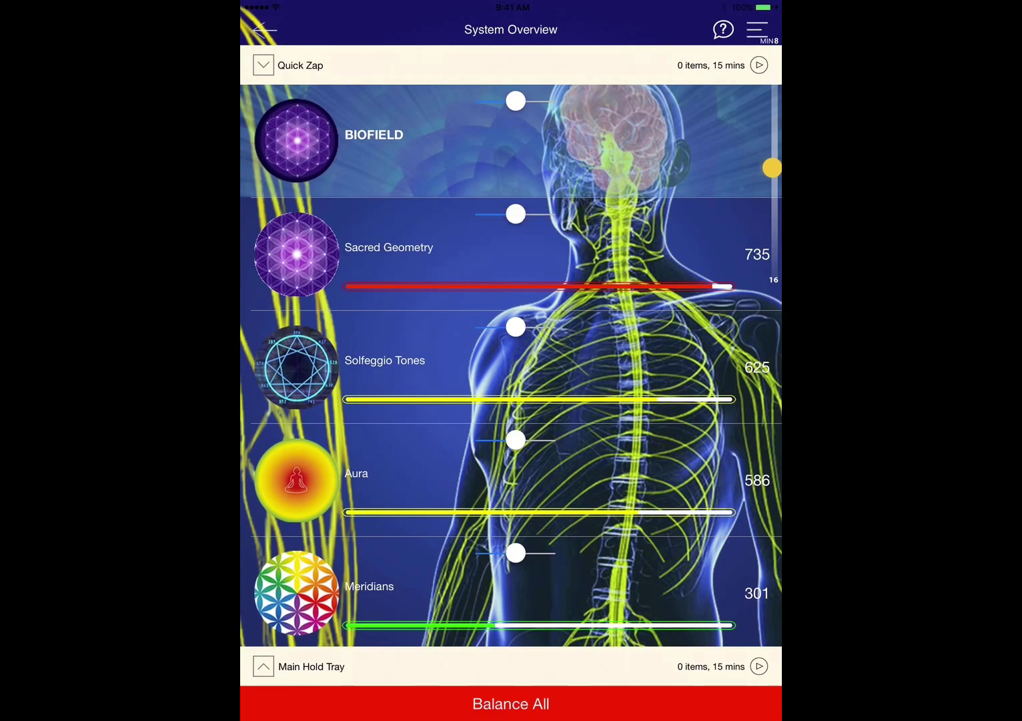
scroll(512, 363, "down", 15)
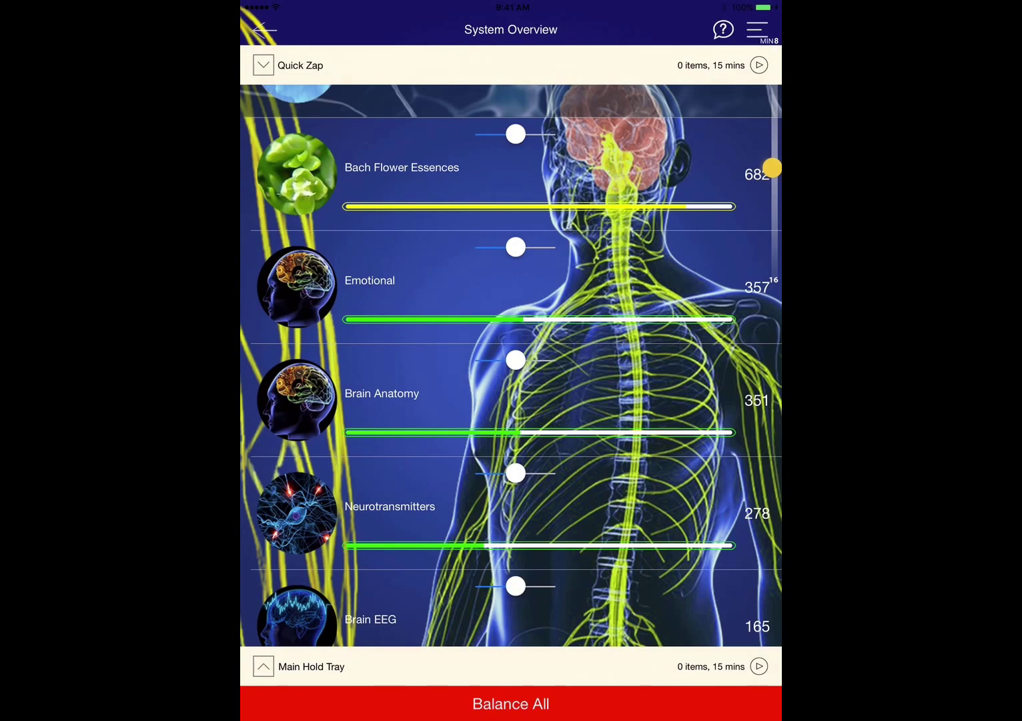
scroll(511, 365, "down", 15)
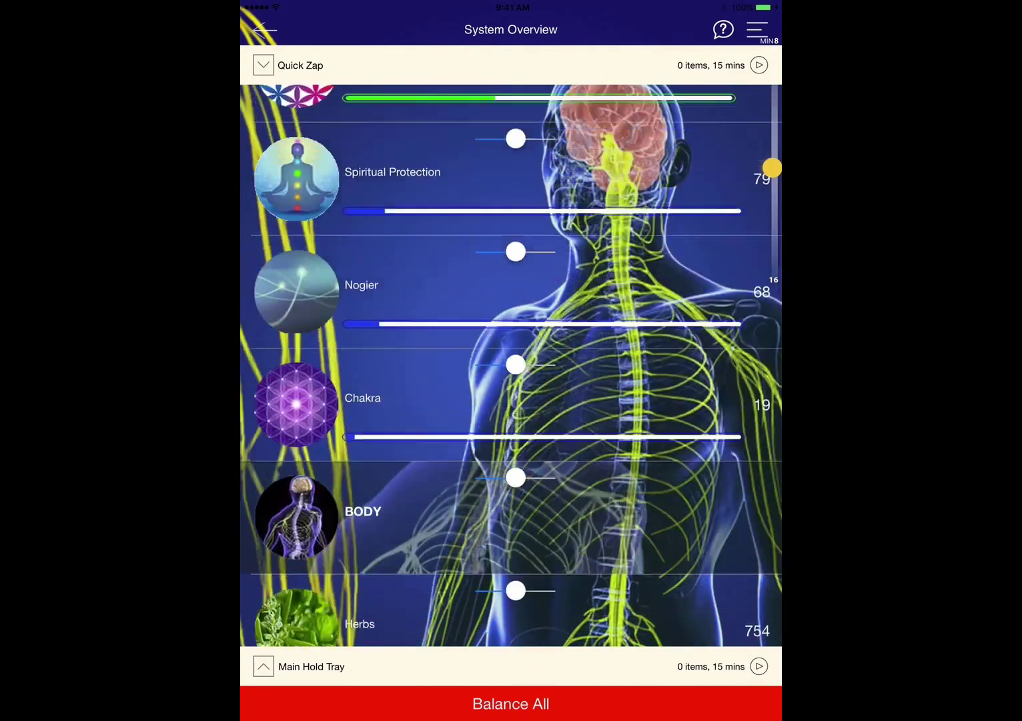
scroll(511, 364, "up", 10)
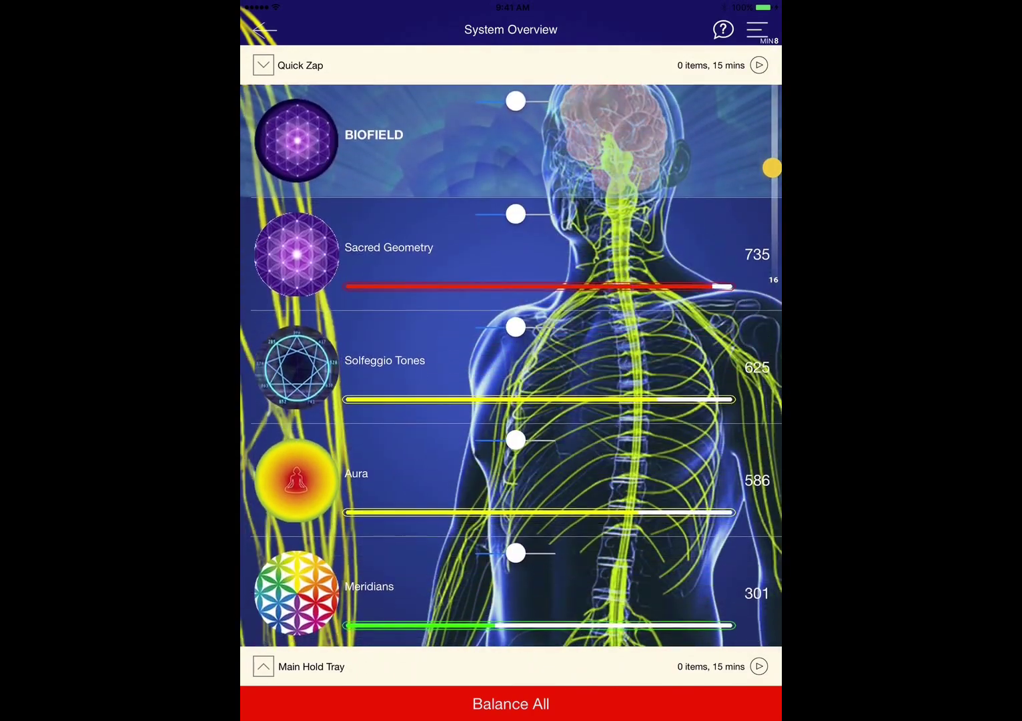
scroll(512, 365, "down", 5)
scroll(512, 365, "down", 3)
scroll(511, 365, "down", 4)
scroll(512, 365, "down", 1)
scroll(511, 365, "down", 3)
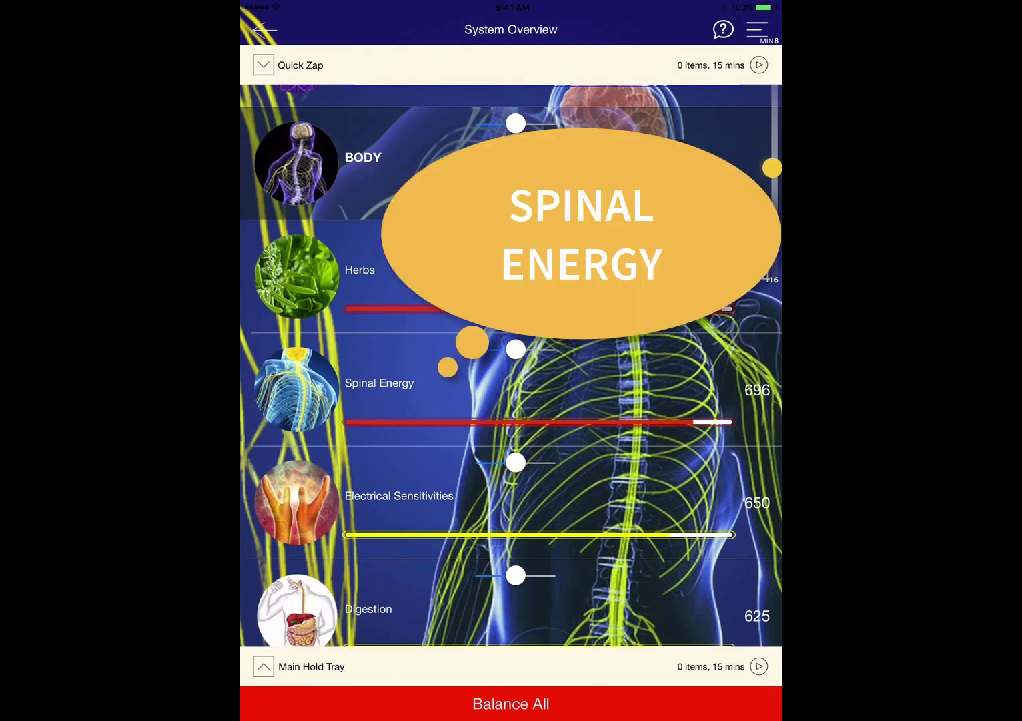
Drill into Spinal Energy to see the per-vertebra readings.
left_click(379, 383)
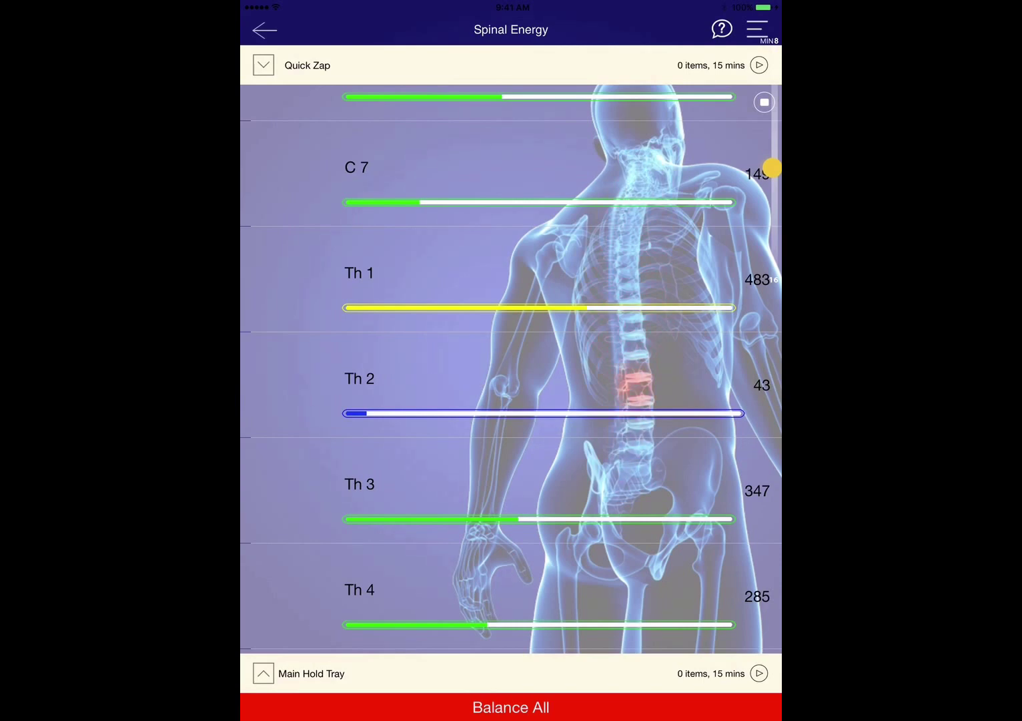
Queue Th 2 and Th 3 in Quick Zap and play a 1-minute session.
left_click_drag(360, 391, 272, 399)
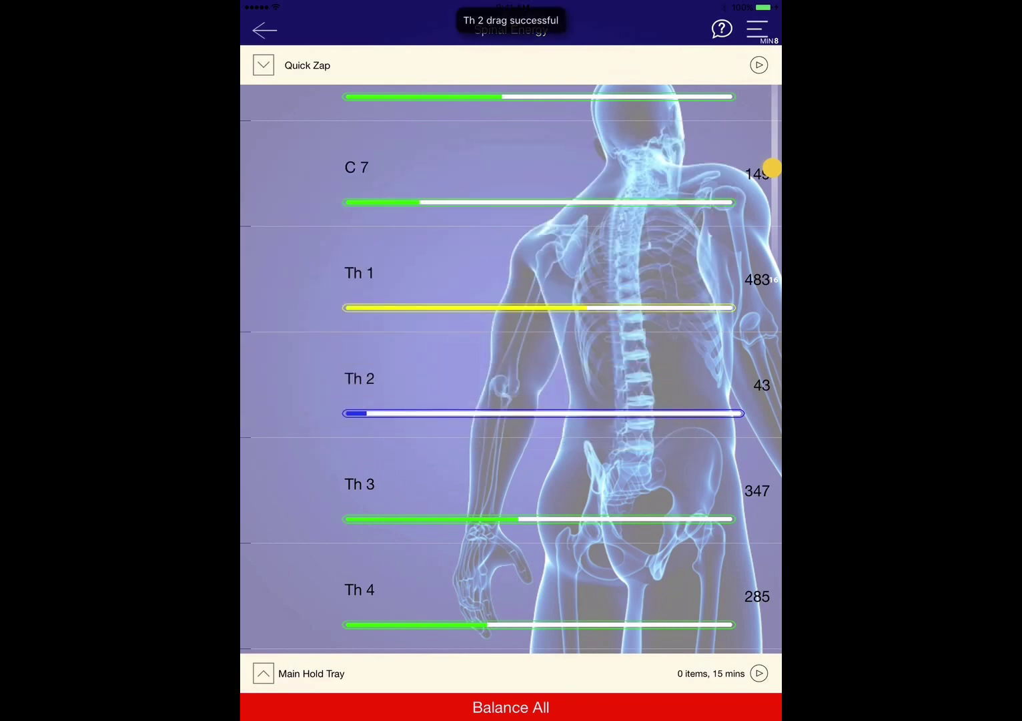
left_click_drag(360, 483, 311, 375)
left_click(308, 65)
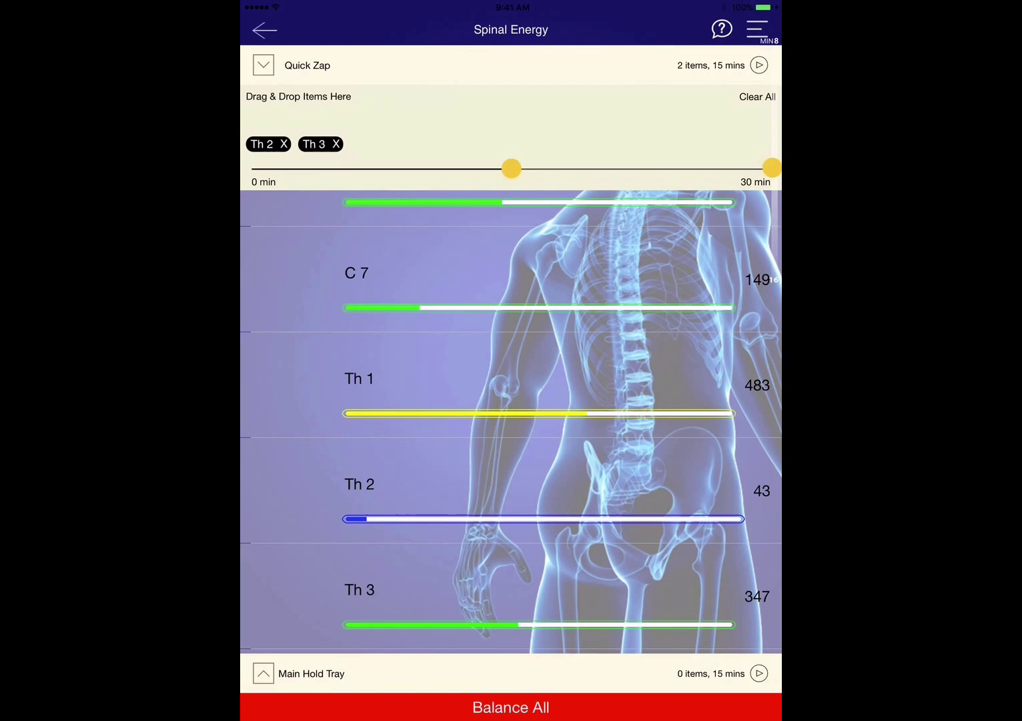
left_click_drag(512, 168, 277, 167)
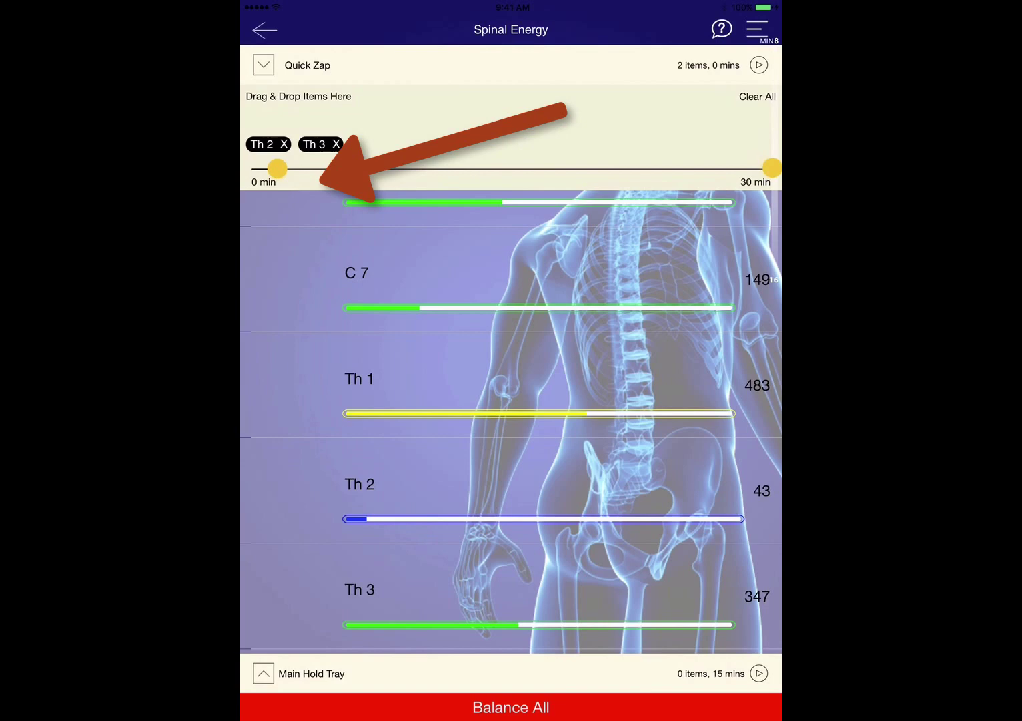
left_click_drag(277, 168, 293, 167)
left_click(759, 65)
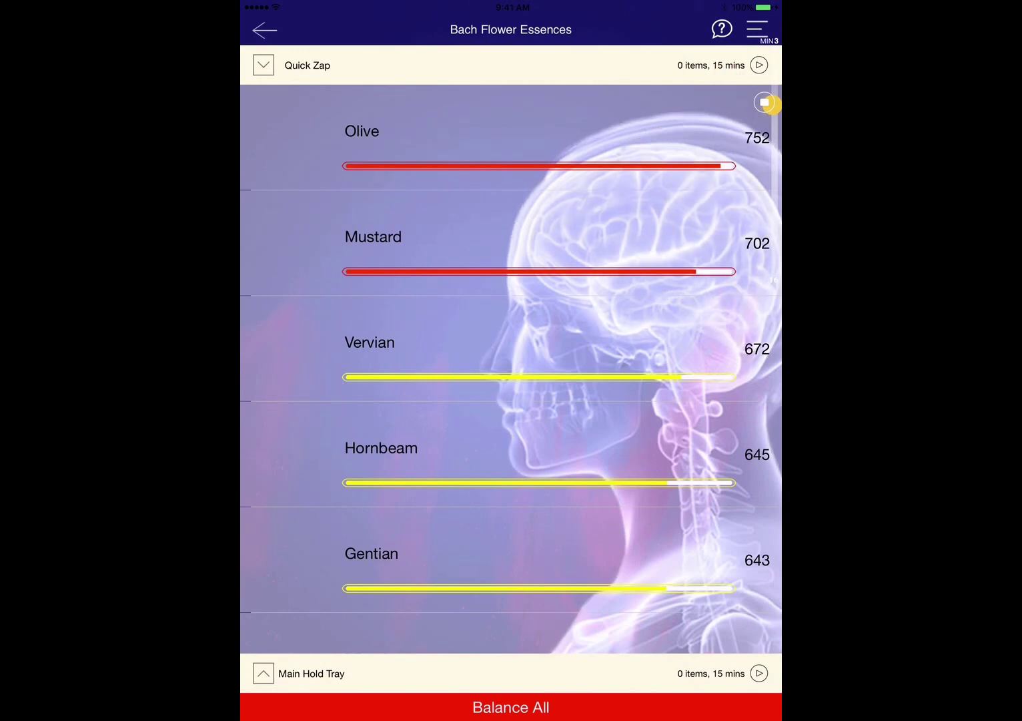
scroll(512, 368, "up", 2)
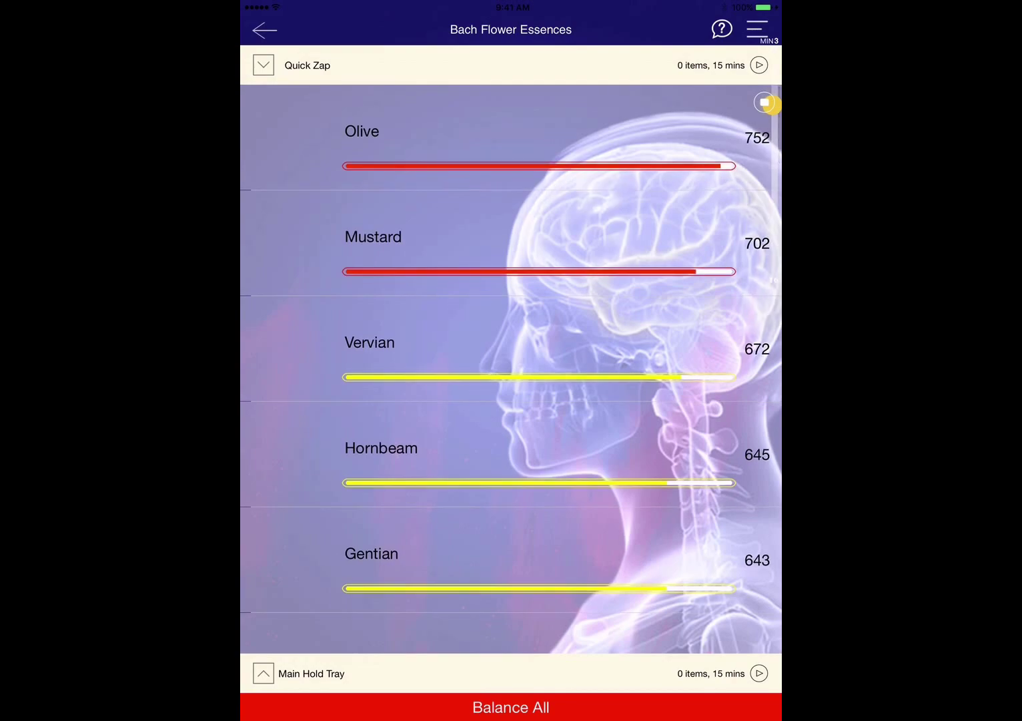
scroll(511, 368, "down", 5)
scroll(511, 367, "down", 5)
scroll(511, 367, "down", 5)
scroll(511, 368, "down", 5)
scroll(511, 368, "down", 5)
scroll(511, 367, "up", 1)
scroll(511, 368, "up", 3)
scroll(512, 368, "up", 2)
scroll(512, 368, "up", 2)
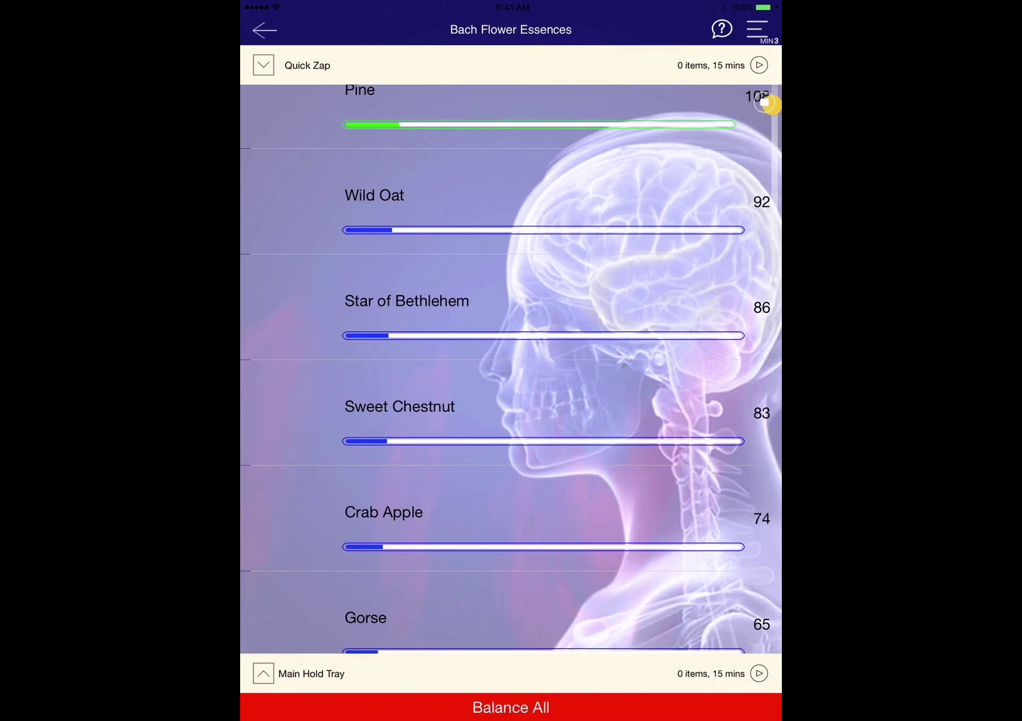
Show the side navigation menu through Settings, Change Password and Logout.
left_click(756, 30)
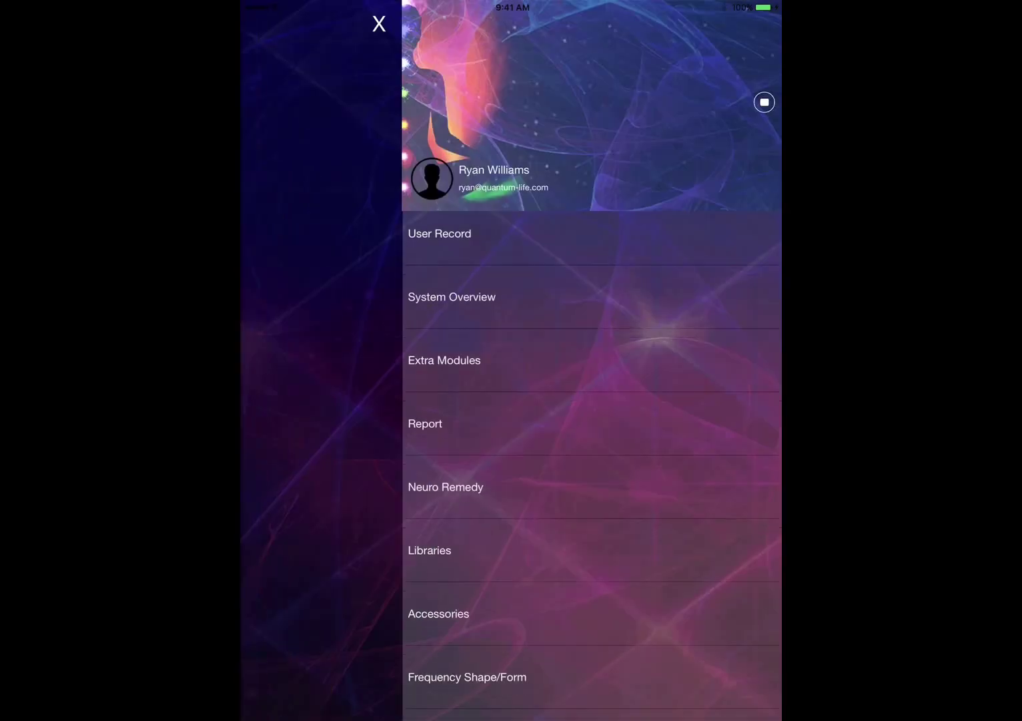
scroll(592, 463, "down", 3)
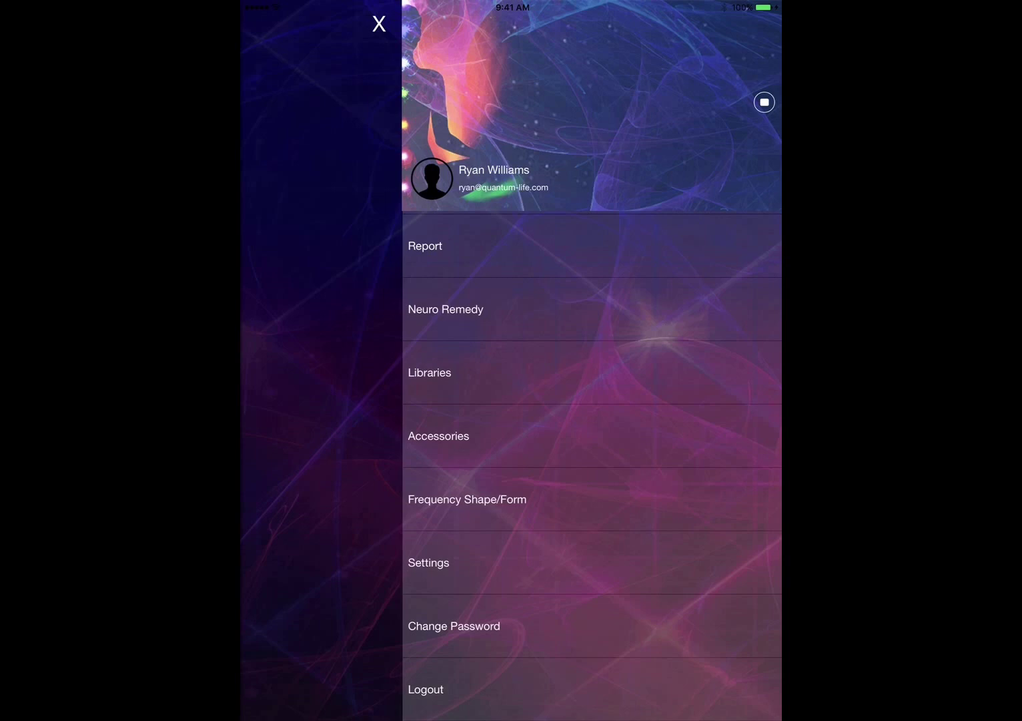
Close the side menu and return to System Overview's Mind categories.
left_click(765, 103)
left_click(264, 30)
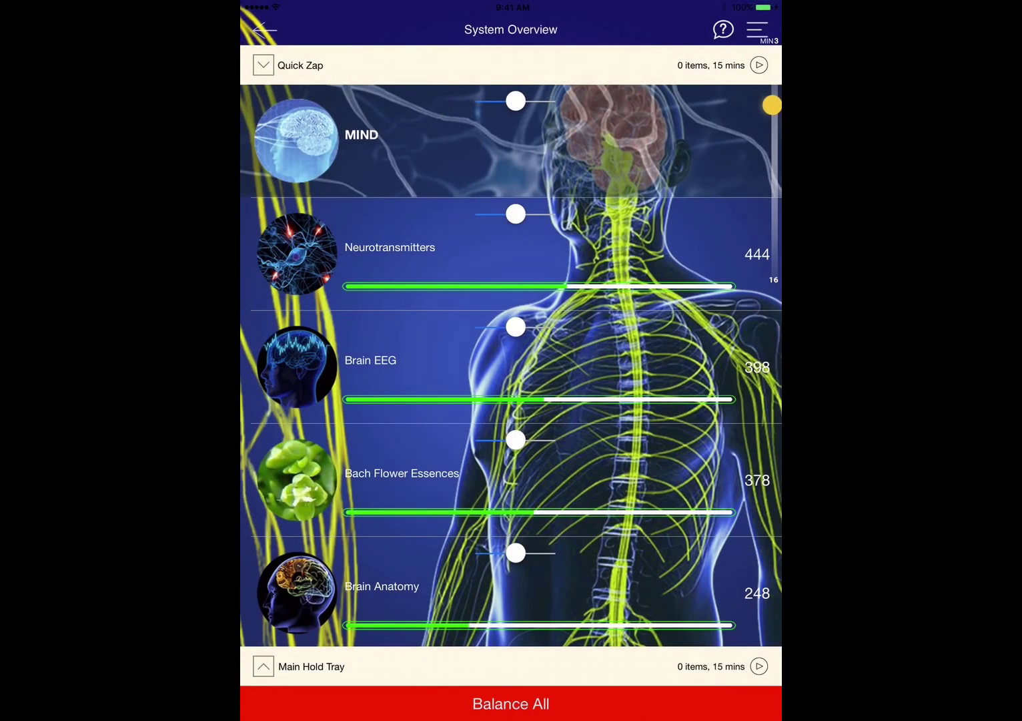